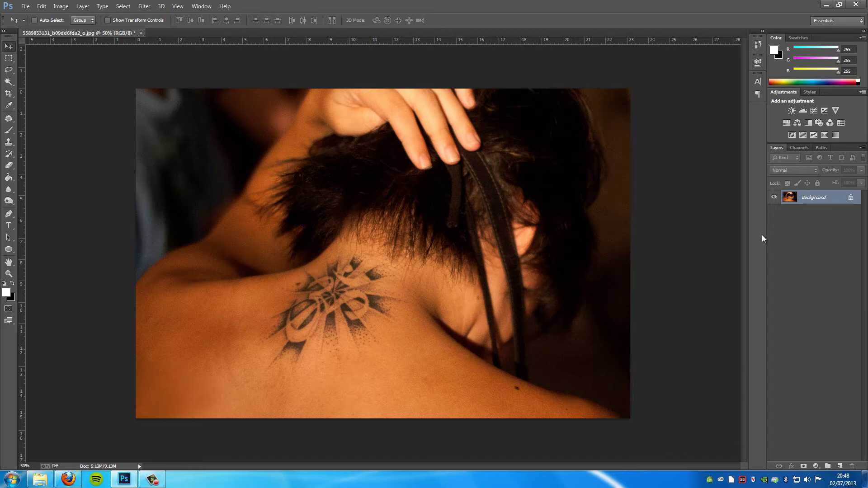
- Trace a closed curved pen path around the neck tattoo
left_click(9, 214)
left_click(297, 273)
left_click_drag(274, 296, 261, 338)
left_click_drag(276, 373, 306, 377)
left_click_drag(377, 355, 387, 341)
mouse_move(408, 299)
left_mouse_down()
mouse_move(393, 269)
mouse_move(339, 254)
left_mouse_up()
left_click(316, 269)
- Convert the path into a selection with an 8-pixel feather radius
right_click(331, 307)
left_click(368, 119)
left_click(479, 143)
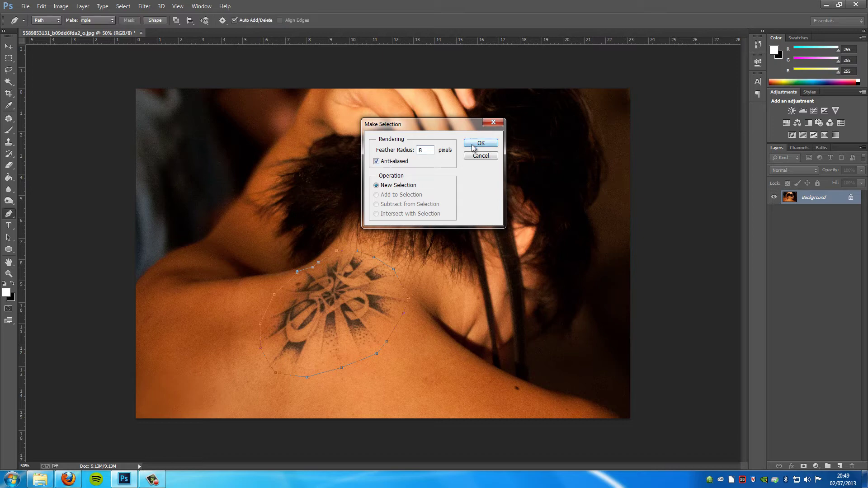
- Patch the selected tattoo with clean skin dragged from the lower shoulder
left_click(8, 119)
mouse_move(373, 311)
left_mouse_down()
mouse_move(195, 372)
mouse_move(196, 381)
left_mouse_up()
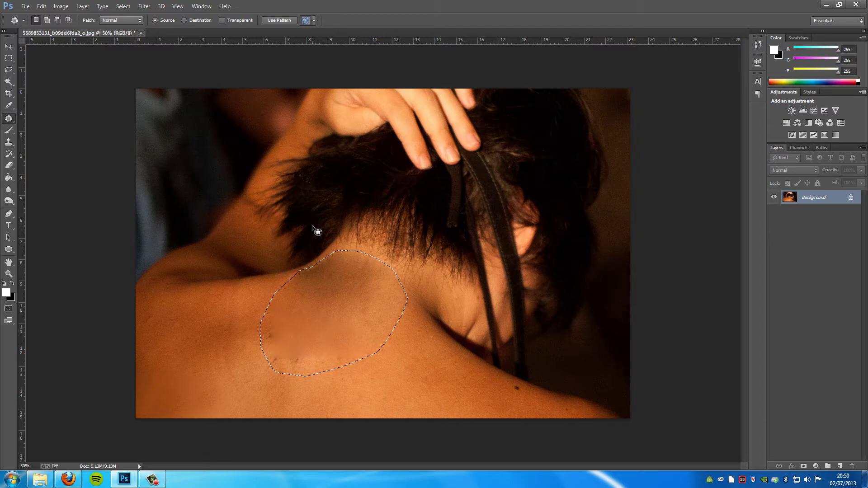
- Undo the patch and clone skin over the tattoo's dotted edge and lower right part
key("ctrl+z")
left_click(9, 142)
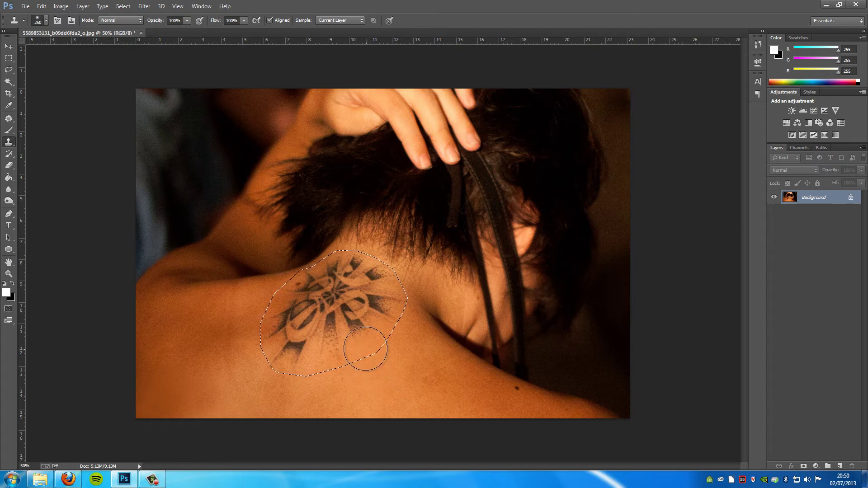
mouse_move(365, 348)
left_mouse_down()
mouse_move(301, 365)
mouse_move(271, 348)
mouse_move(310, 363)
mouse_move(267, 349)
mouse_move(277, 326)
mouse_move(305, 355)
mouse_move(310, 330)
mouse_move(326, 343)
mouse_move(364, 328)
left_mouse_up()
left_click(377, 348, "alt")
mouse_move(353, 319)
left_mouse_down()
mouse_move(384, 313)
mouse_move(351, 326)
mouse_move(339, 310)
mouse_move(378, 285)
mouse_move(374, 278)
mouse_move(368, 314)
mouse_move(382, 295)
mouse_move(353, 328)
mouse_move(330, 305)
mouse_move(351, 272)
mouse_move(305, 314)
mouse_move(291, 314)
mouse_move(300, 291)
mouse_move(319, 285)
left_mouse_up()
- Clone skin from nearby spots over the dark mark and remaining lower area
left_click(287, 342, "alt")
left_click(260, 316, "alt")
left_click(330, 331, "alt")
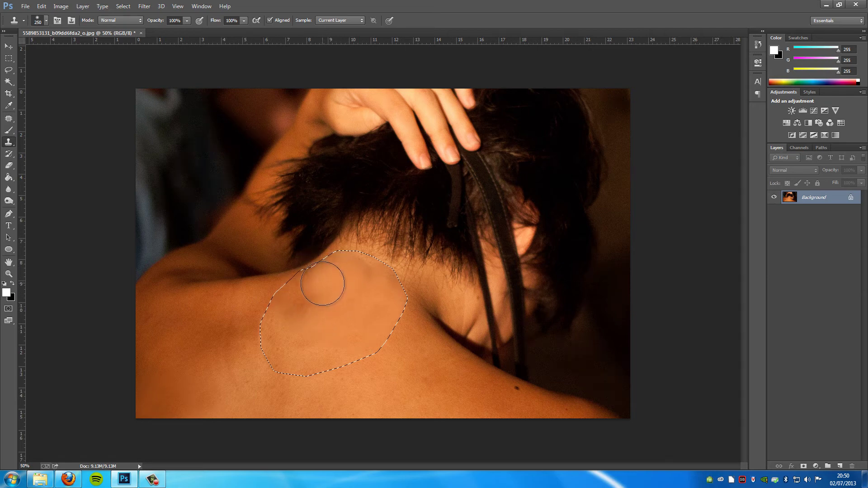
left_click(242, 349, "alt")
left_click_drag(276, 343, 287, 317)
left_click_drag(337, 305, 363, 275)
- Deselect, clone smooth skin onto the shoulder, and undo the nape retouch
key("ctrl+d")
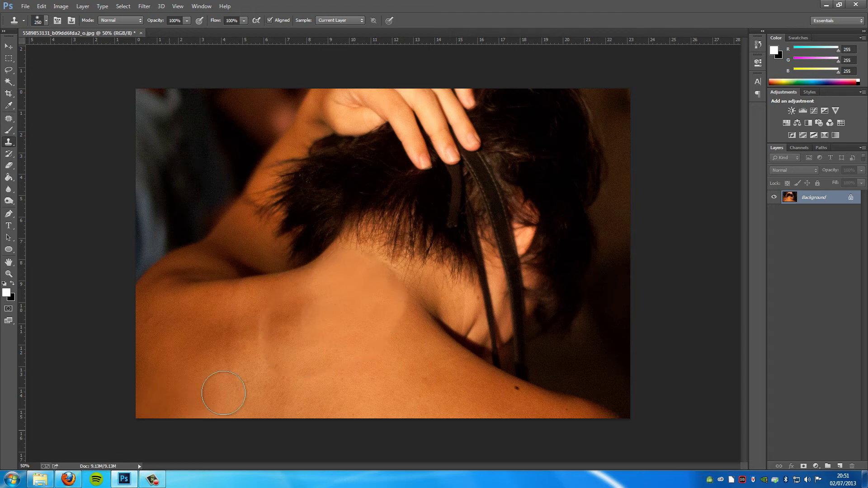
left_click_drag(326, 316, 361, 301)
left_click_drag(452, 270, 381, 251)
key("ctrl+z")
- Patch two more neck areas with clean skin from lower down, deselecting after each
left_click(9, 120)
mouse_move(389, 359)
left_mouse_down()
mouse_move(418, 314)
mouse_move(387, 353)
left_mouse_up()
mouse_move(383, 321)
left_mouse_down()
mouse_move(304, 382)
mouse_move(345, 382)
left_mouse_up()
key("ctrl+d")
left_click_drag(342, 315, 369, 258)
mouse_move(339, 294)
left_mouse_down()
mouse_move(360, 372)
mouse_move(343, 374)
left_mouse_up()
key("ctrl+d")
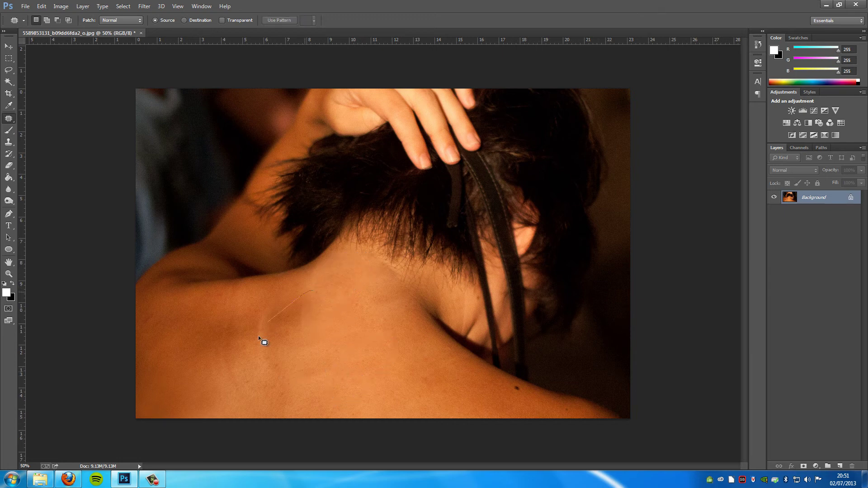